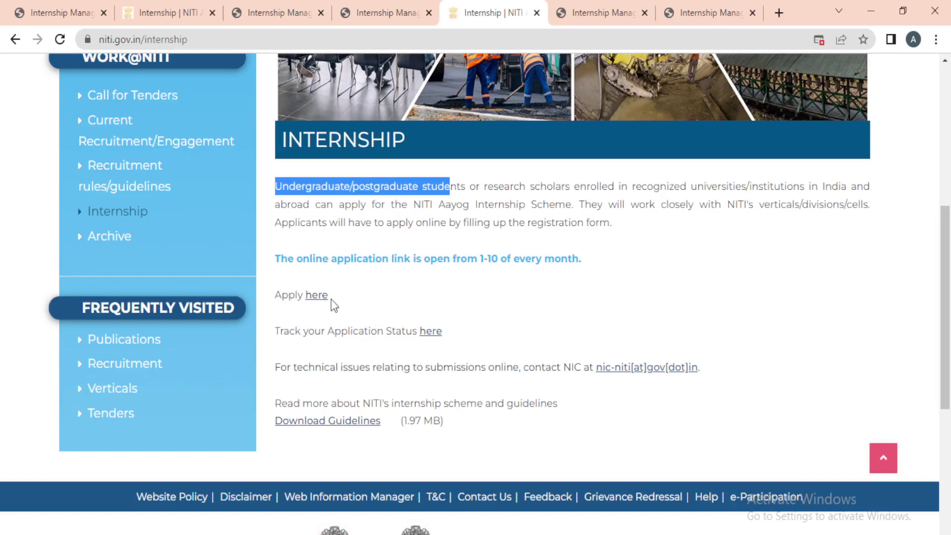
# - Open the NITI Aayog online internship application form from the Apply link, accepting the redirect to the external site
pyautogui.click(317, 297)
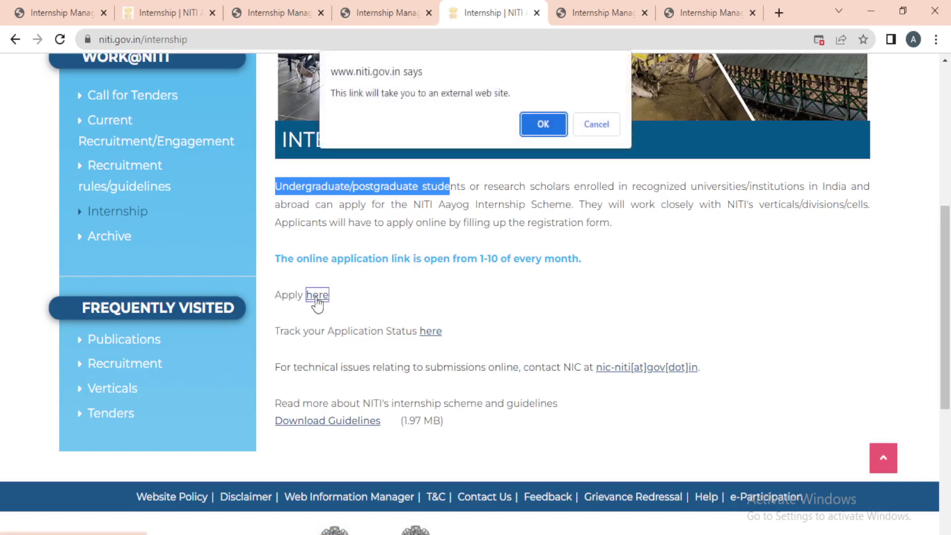
pyautogui.click(537, 125)
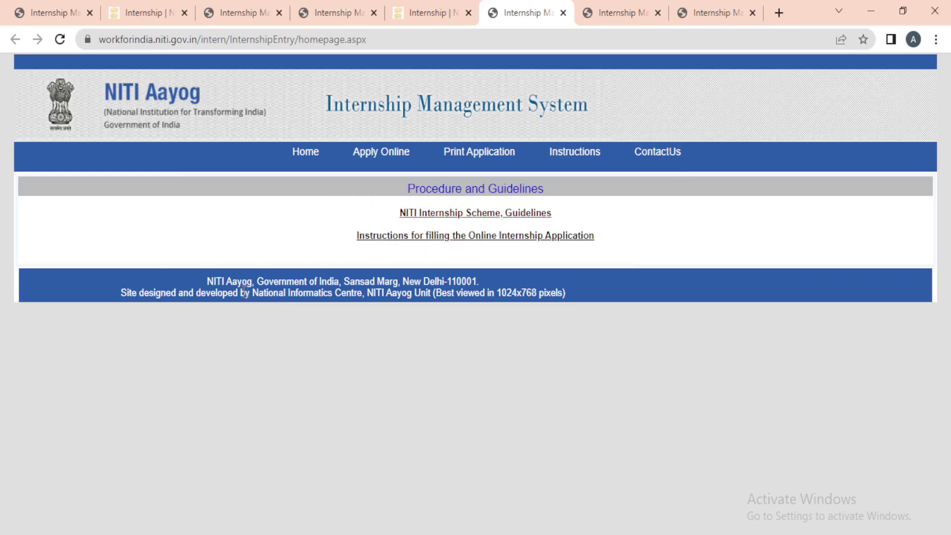
pyautogui.click(383, 156)
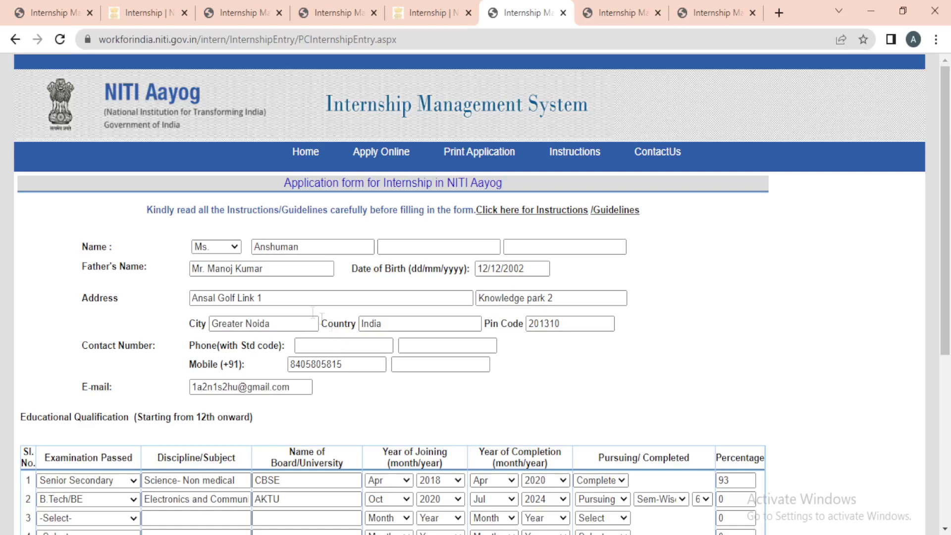
pyautogui.moveTo(325, 247); pyautogui.dragTo(253, 250)
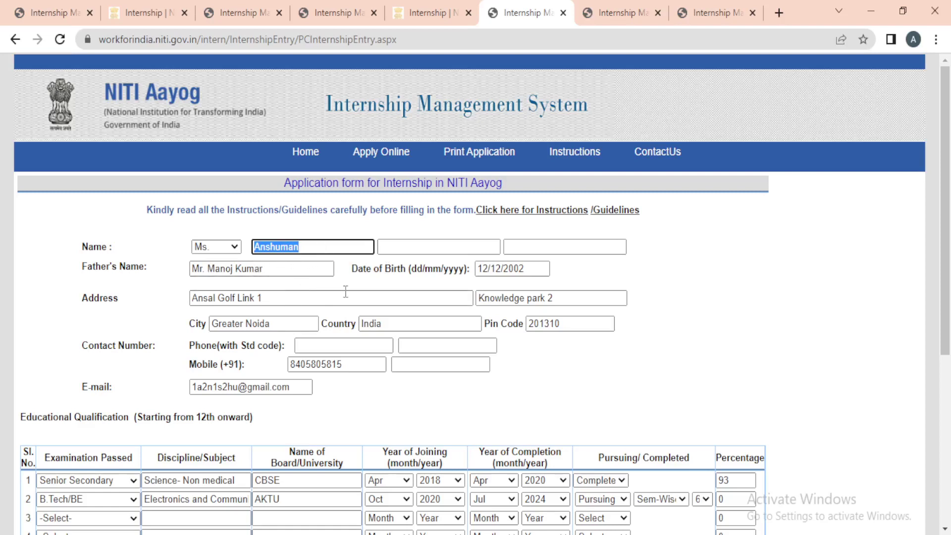
pyautogui.scroll(-5, 346, 291)
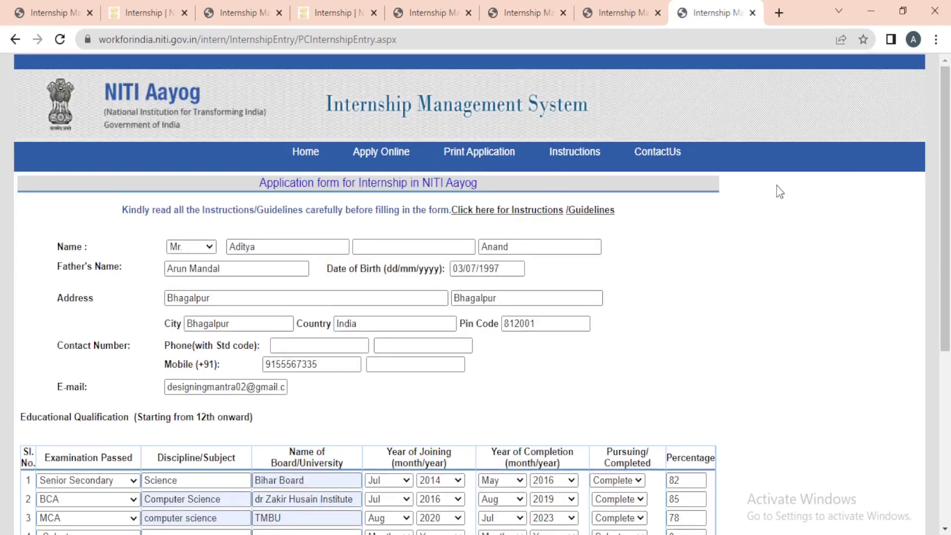
# - Choose BCA as the second and MCA as the third examination passed in the educational qualification table
pyautogui.moveTo(947, 181); pyautogui.dragTo(948, 231)
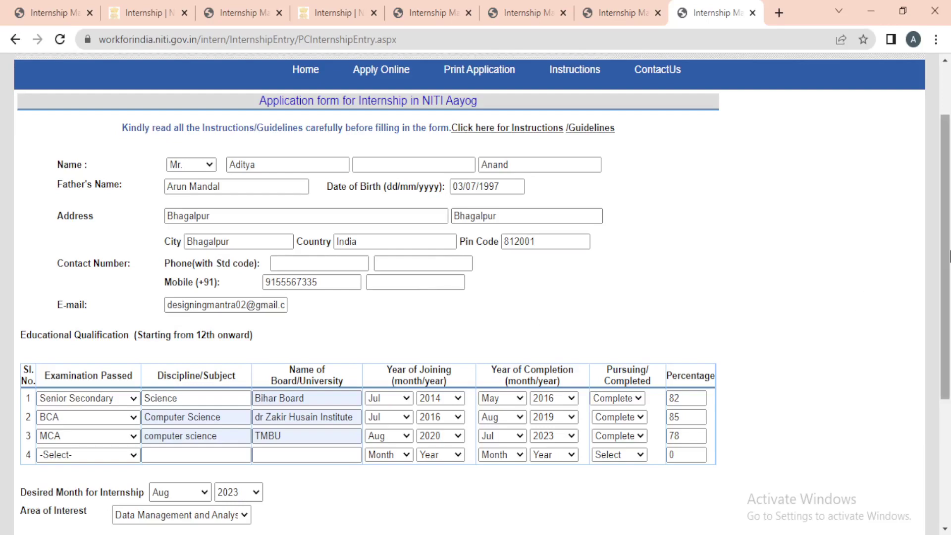
pyautogui.moveTo(949, 265); pyautogui.dragTo(949, 413)
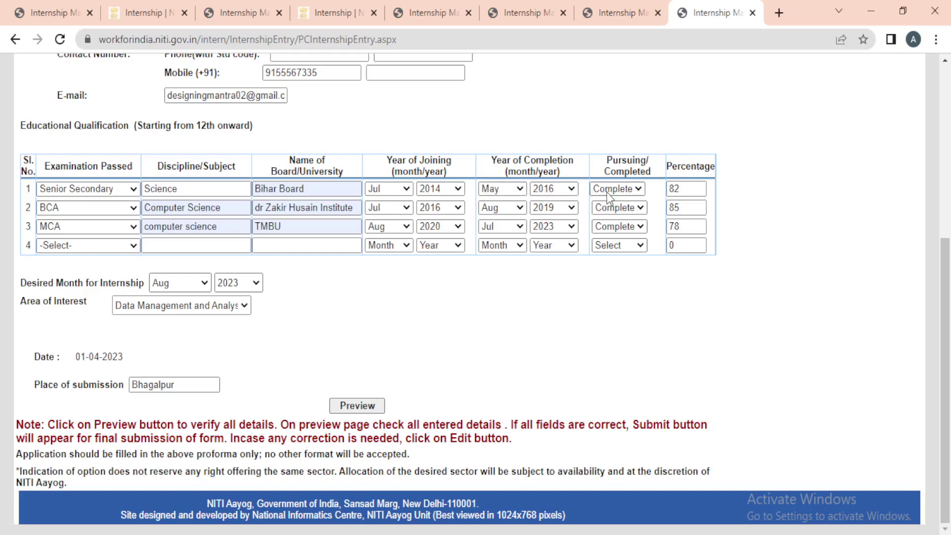
pyautogui.click(133, 210)
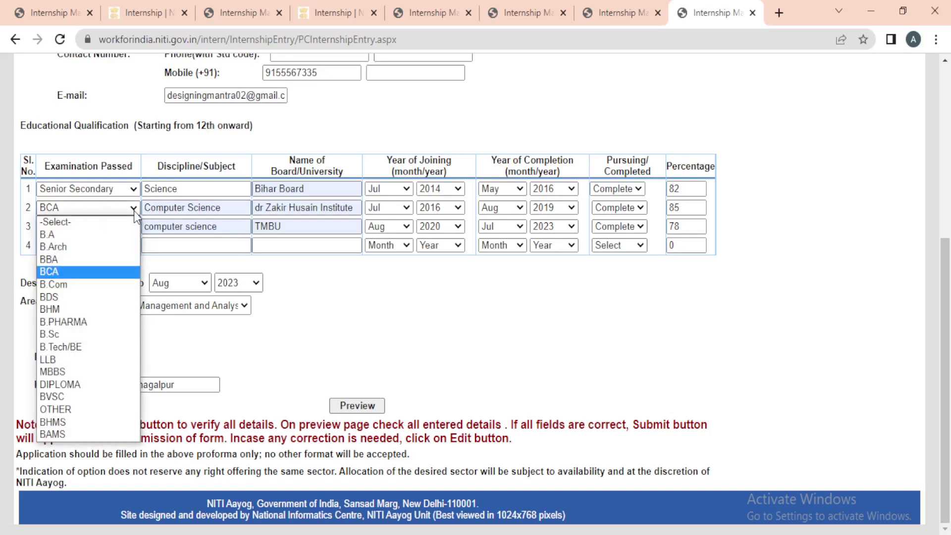
pyautogui.click(84, 272)
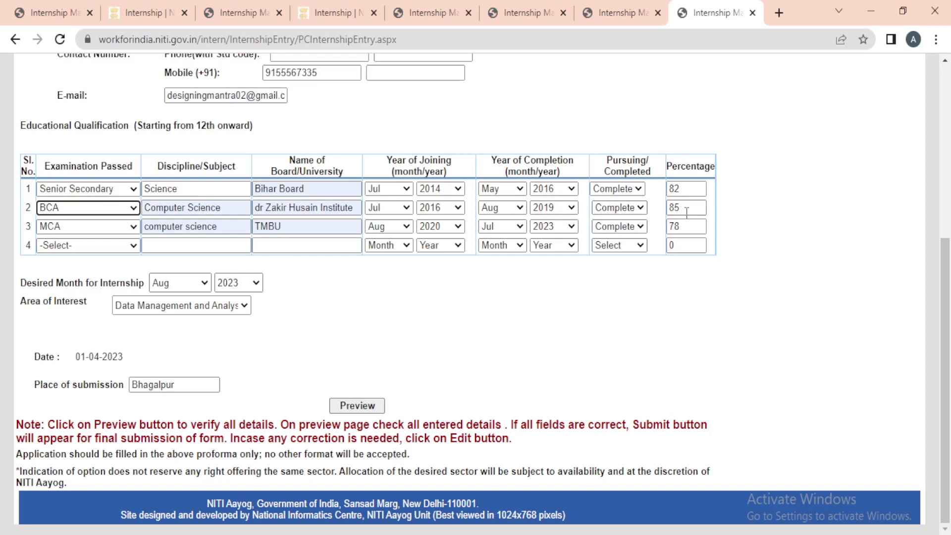
pyautogui.click(128, 230)
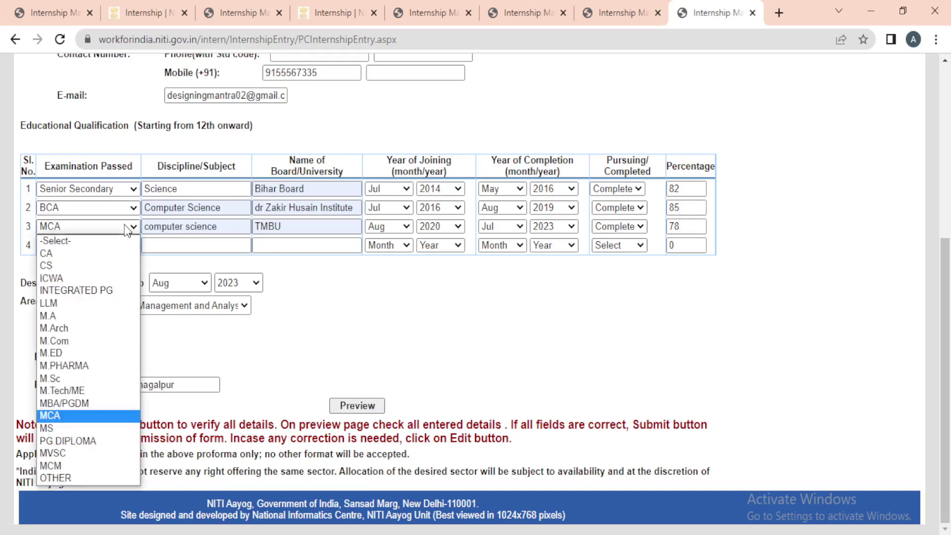
pyautogui.click(54, 419)
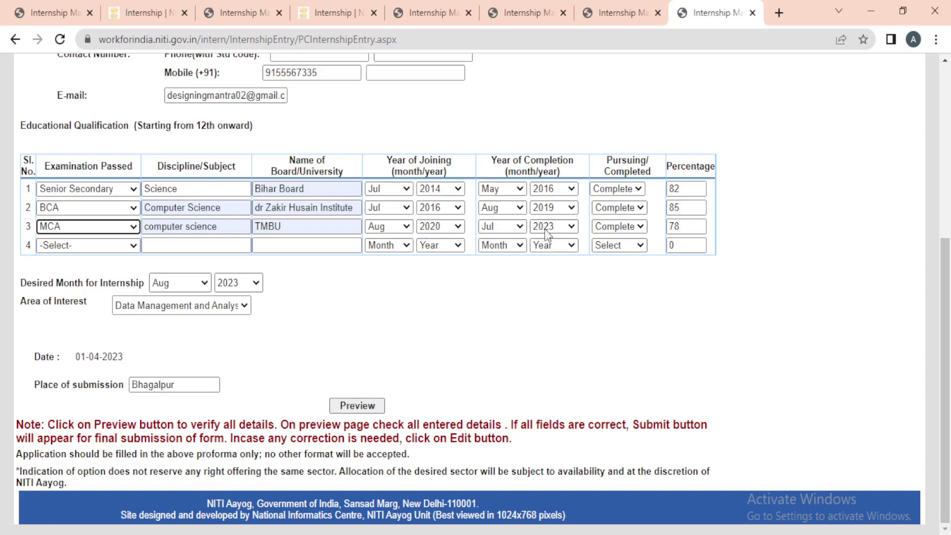
# - Mark the MCA qualification as Pursuing and set its period type first to Yearly, then to Sem-Wise
pyautogui.click(640, 227)
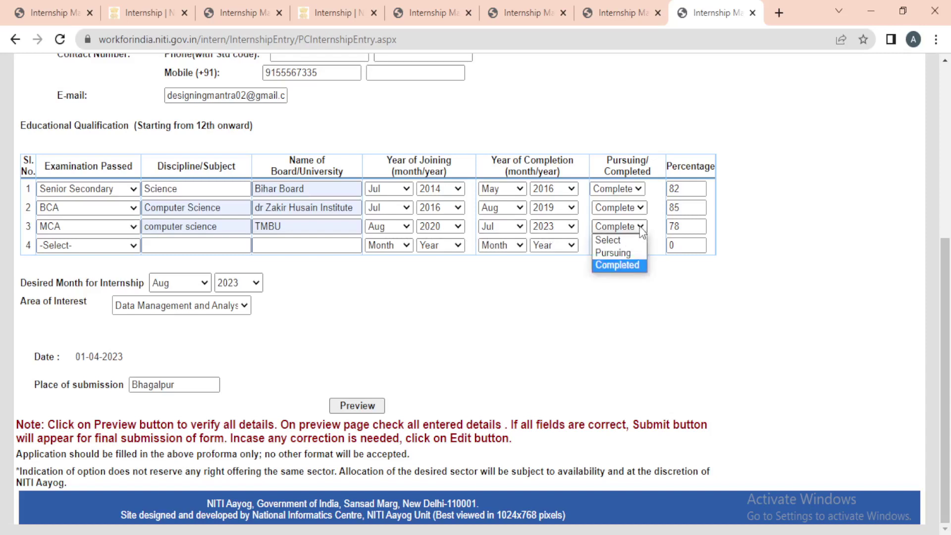
pyautogui.click(615, 255)
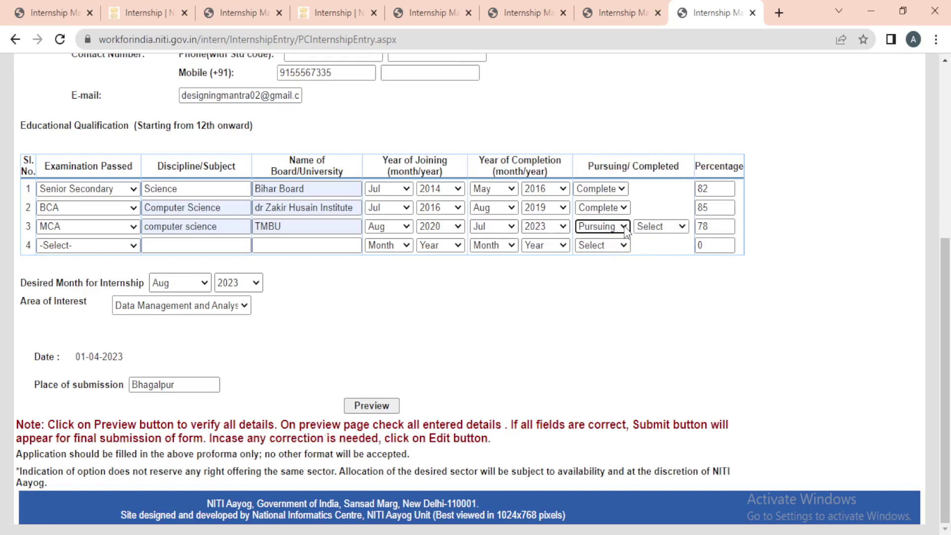
pyautogui.click(649, 228)
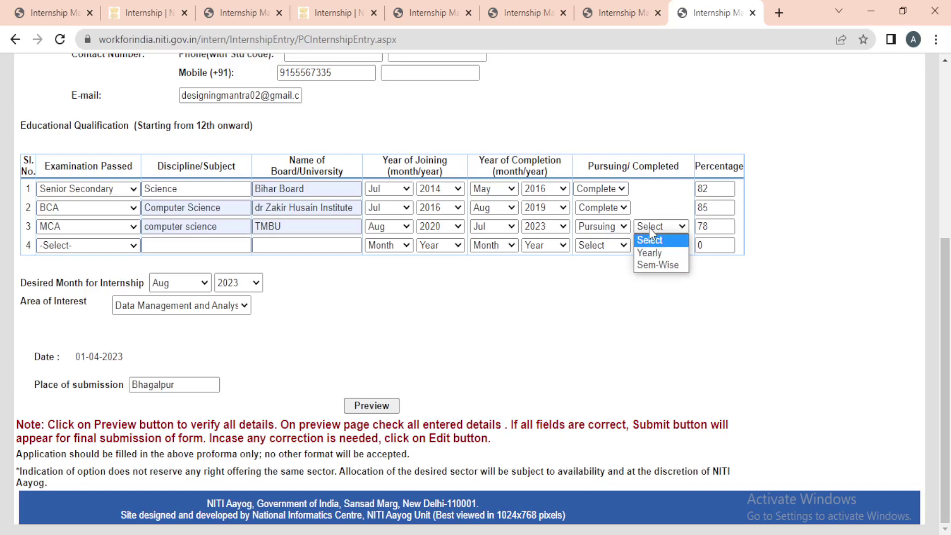
pyautogui.click(648, 255)
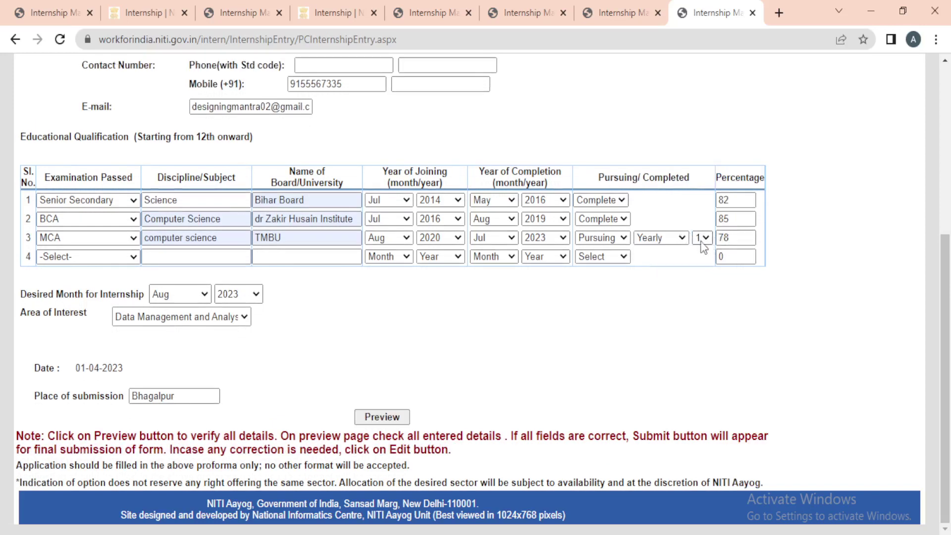
pyautogui.click(685, 239)
pyautogui.click(673, 276)
pyautogui.click(718, 240)
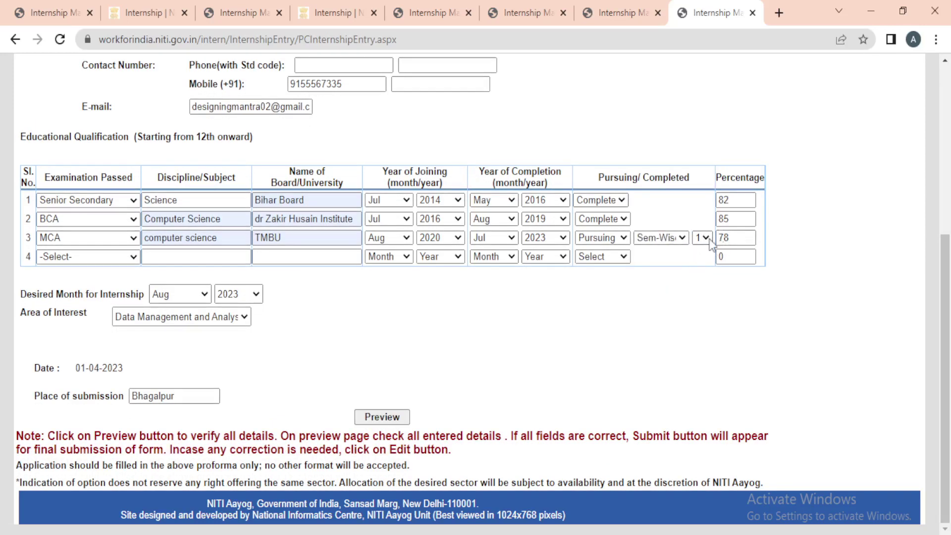
# - Set the status of the MCA qualification to Completed
pyautogui.click(679, 240)
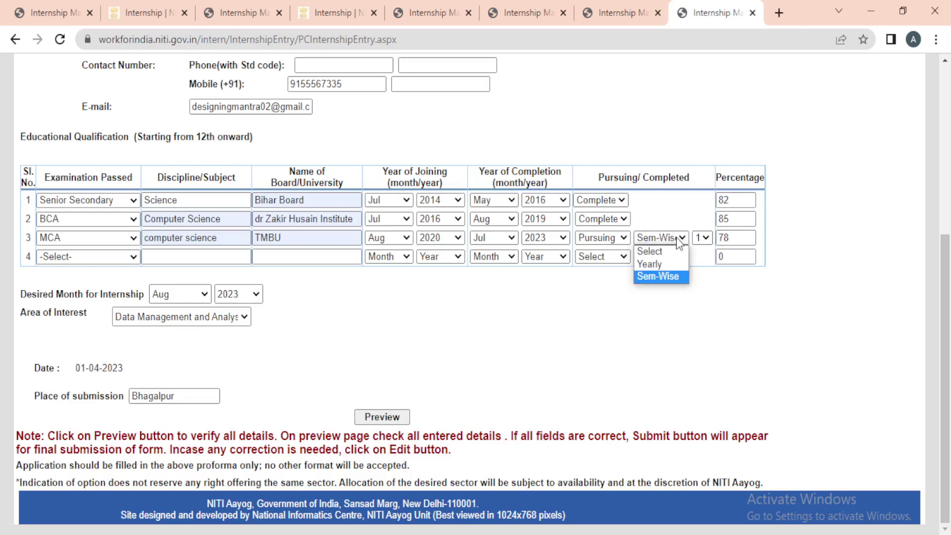
pyautogui.click(604, 237)
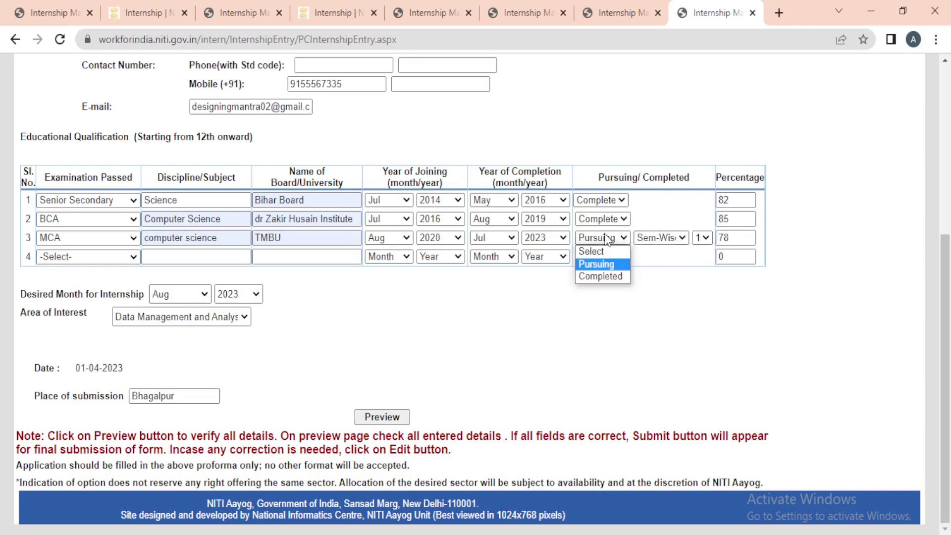
pyautogui.click(598, 276)
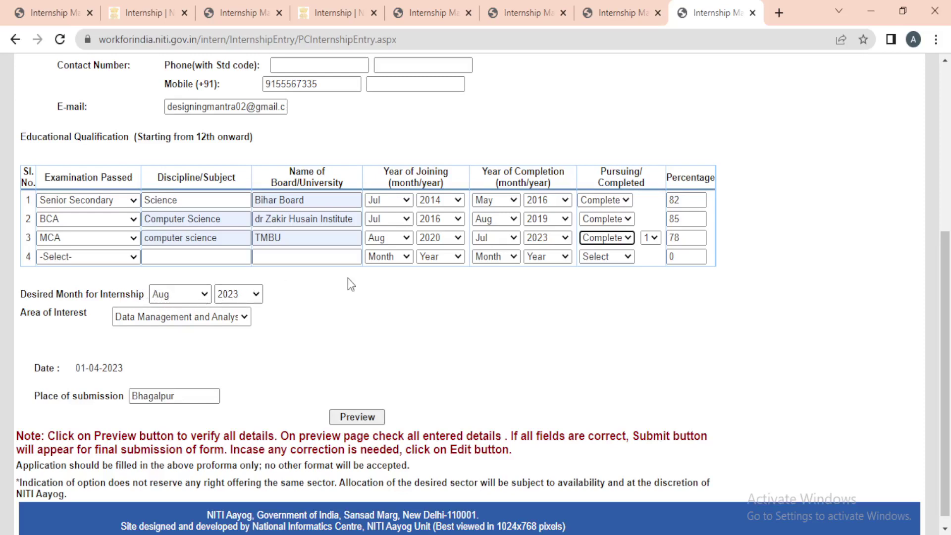
# - Change the desired month for the internship to Jun, then to Jul
pyautogui.click(206, 293)
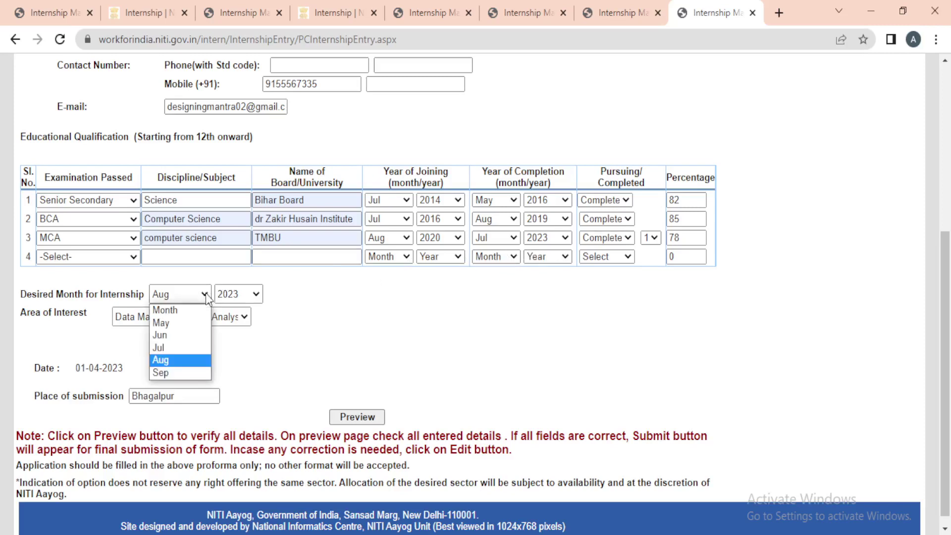
pyautogui.click(169, 335)
pyautogui.click(178, 296)
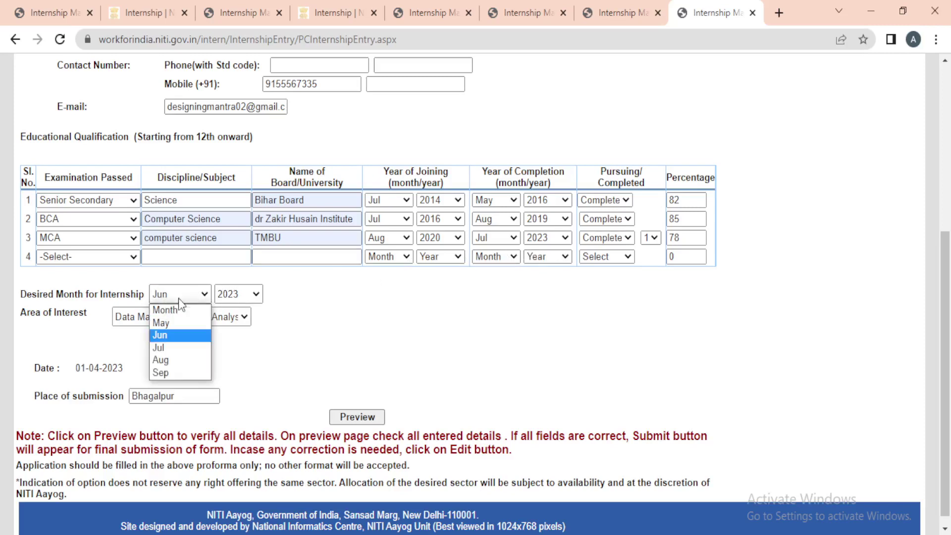
pyautogui.click(167, 349)
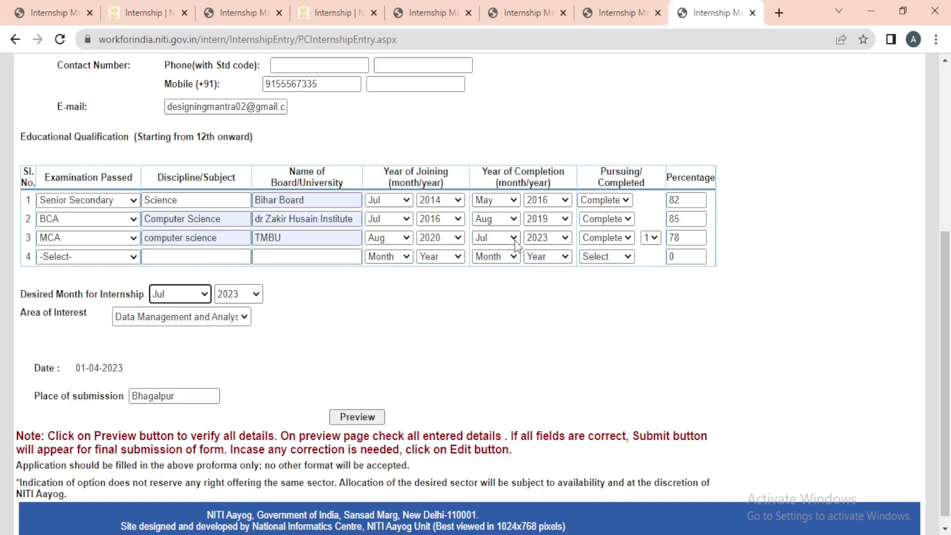
# - Set the desired month for the internship to Aug
pyautogui.click(180, 292)
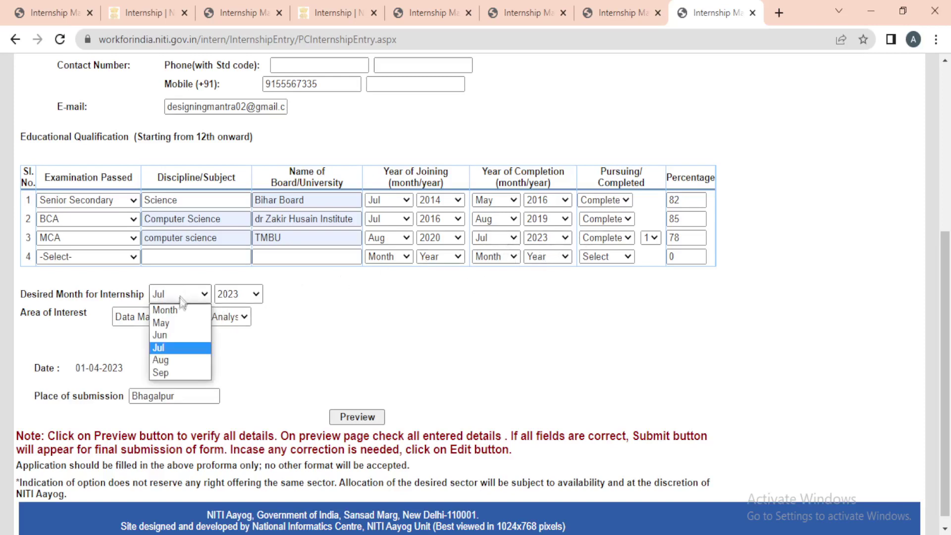
pyautogui.click(168, 359)
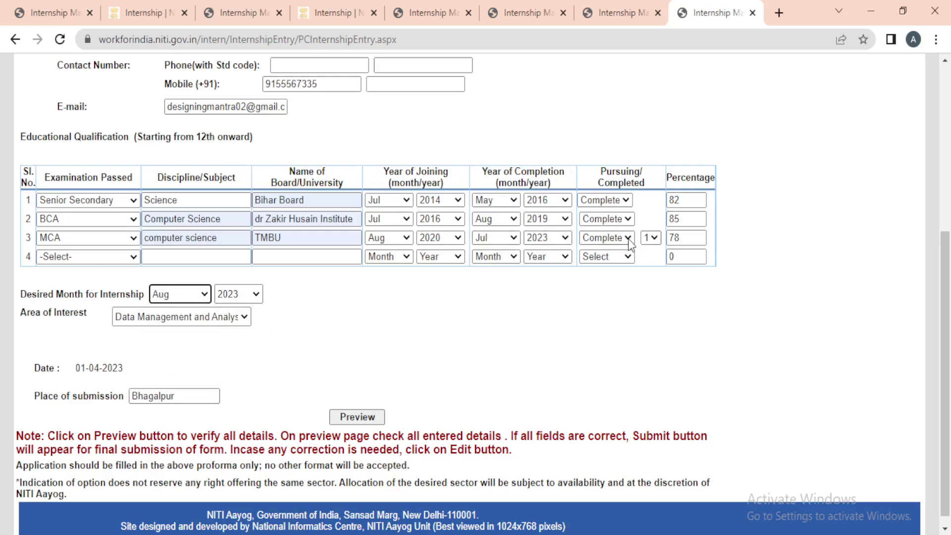
pyautogui.click(205, 295)
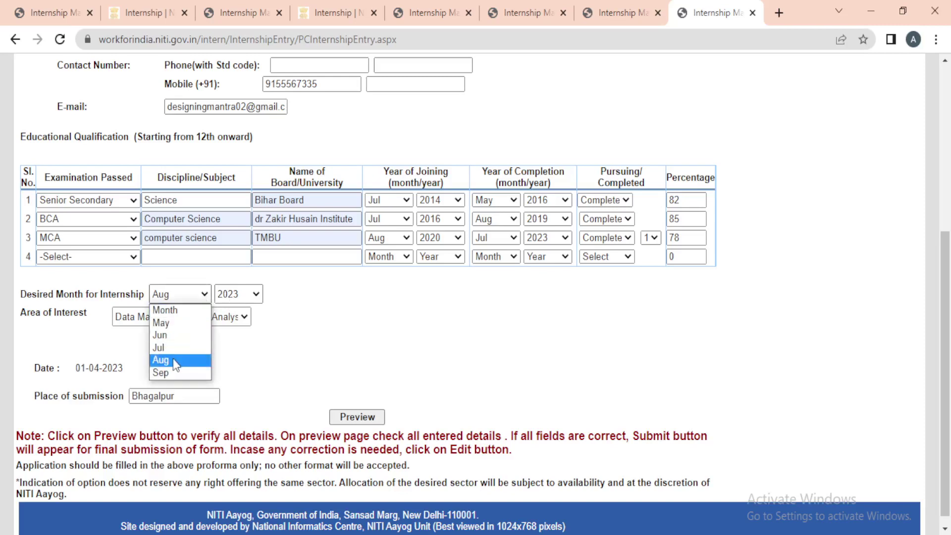
pyautogui.click(271, 302)
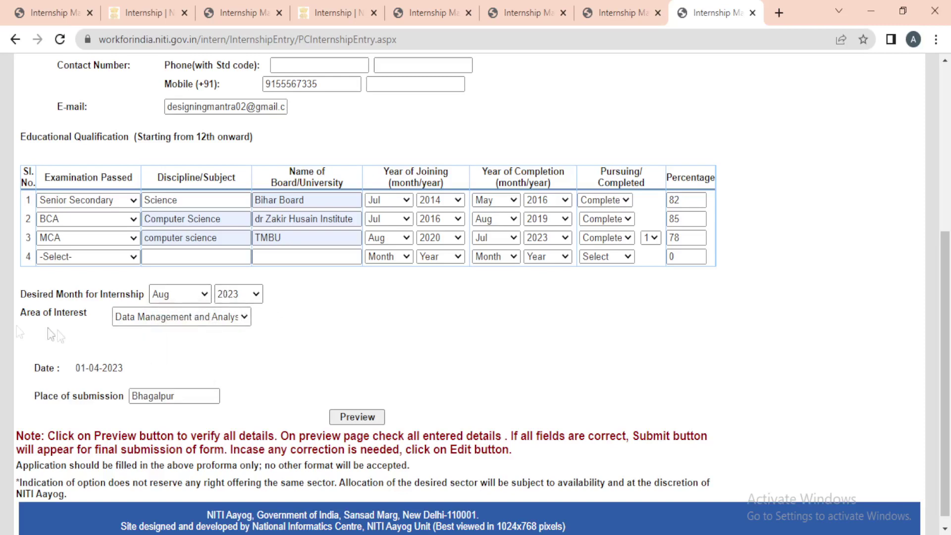
# - Look through the available areas of interest and choose Data Management and Analysis
pyautogui.click(244, 316)
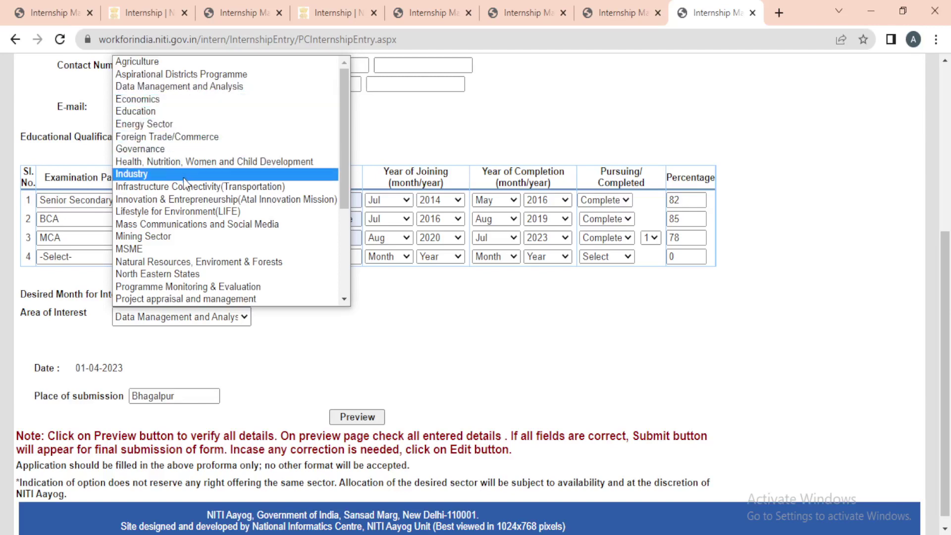
pyautogui.scroll(-4, 184, 182)
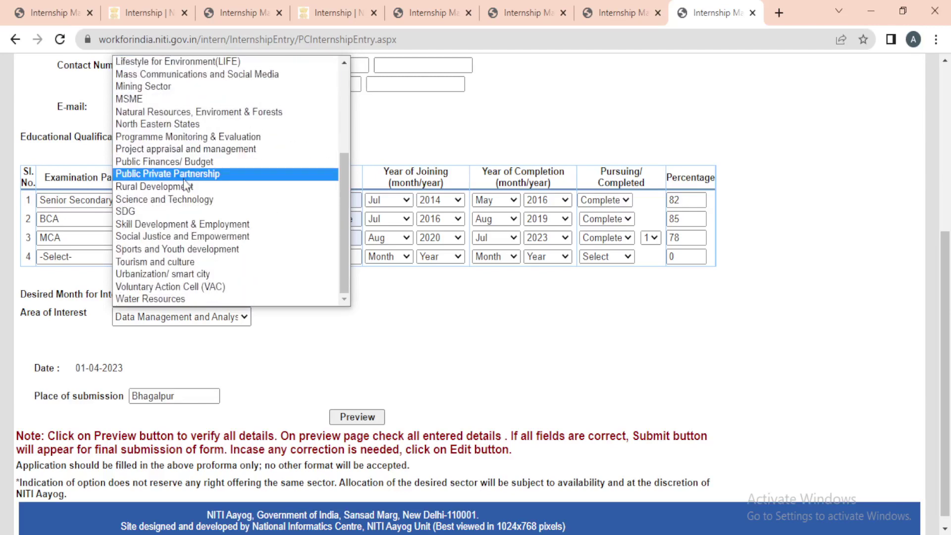
pyautogui.scroll(4, 193, 198)
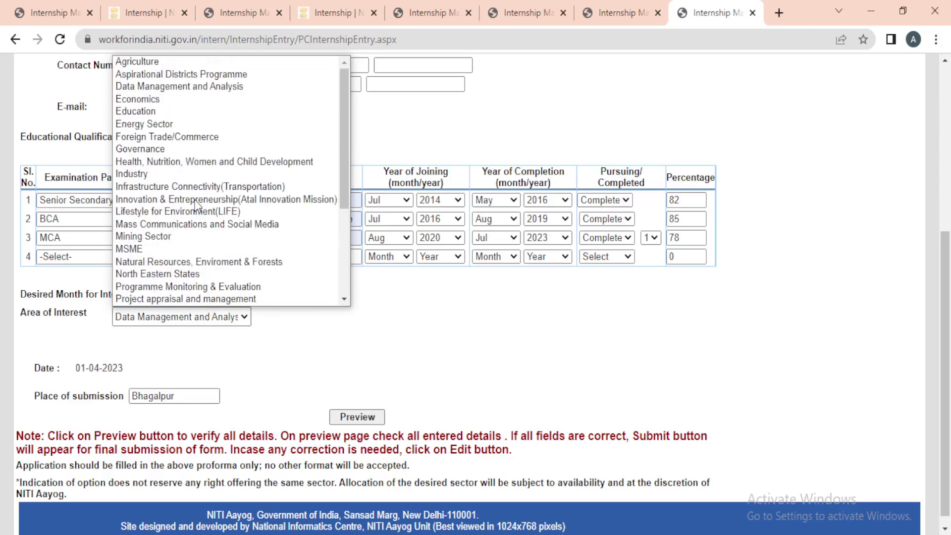
pyautogui.click(183, 91)
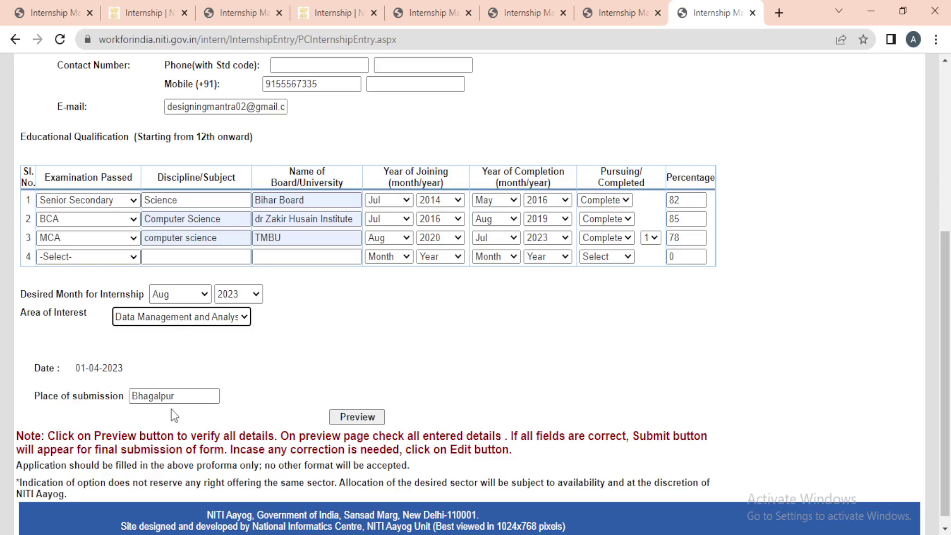
# - Preview the completed application and review its details down to the resume upload and declaration section
pyautogui.scroll(-1, 312, 419)
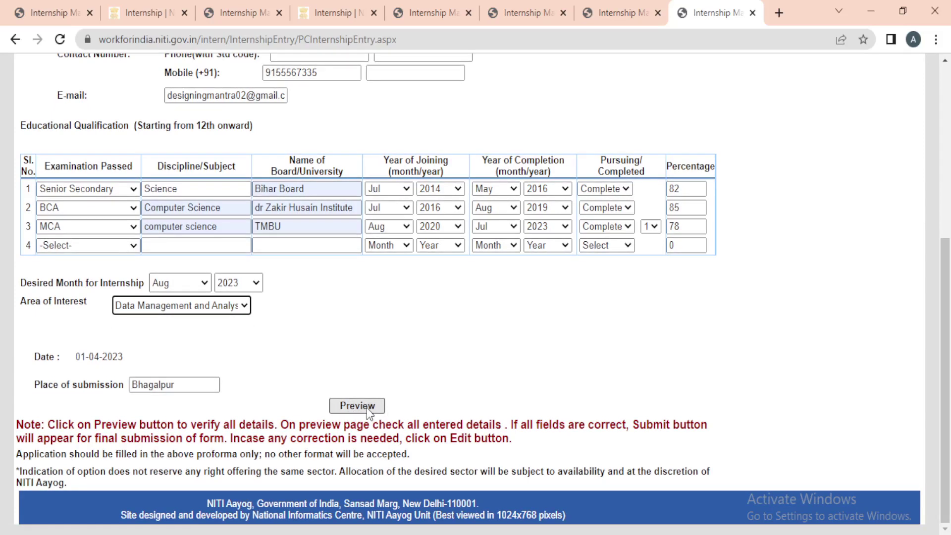
pyautogui.click(367, 410)
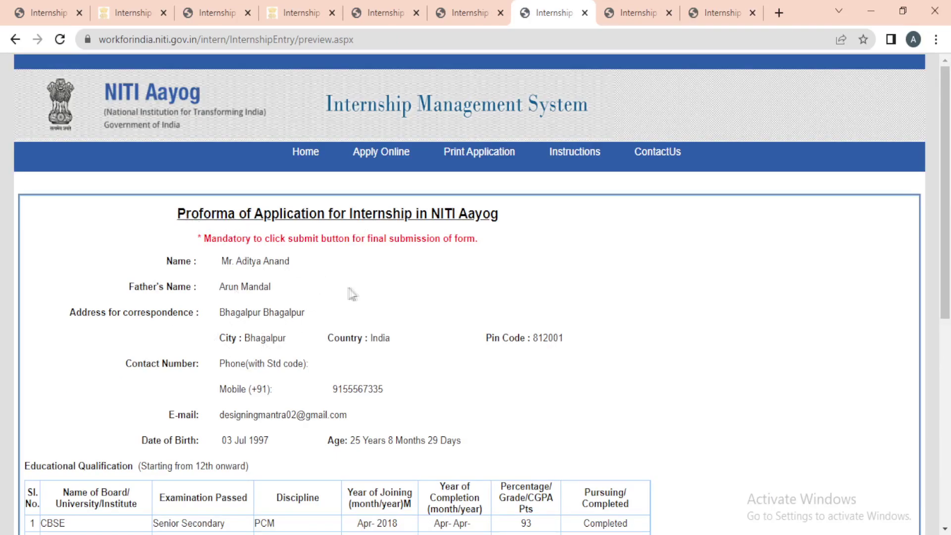
pyautogui.scroll(-7, 396, 295)
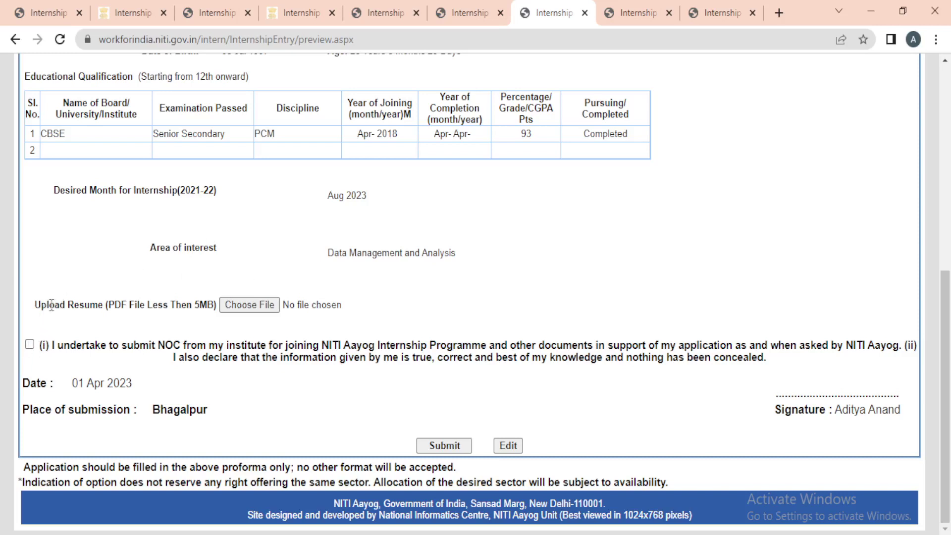
# - Submit the application with the applicant's resume PDF attached and the NOC undertaking accepted
pyautogui.click(226, 305)
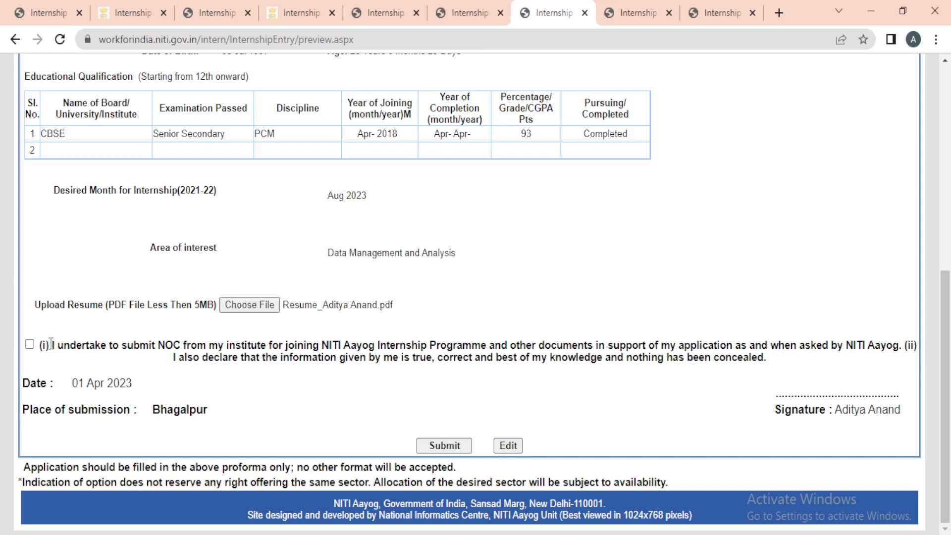
pyautogui.click(30, 345)
pyautogui.click(446, 446)
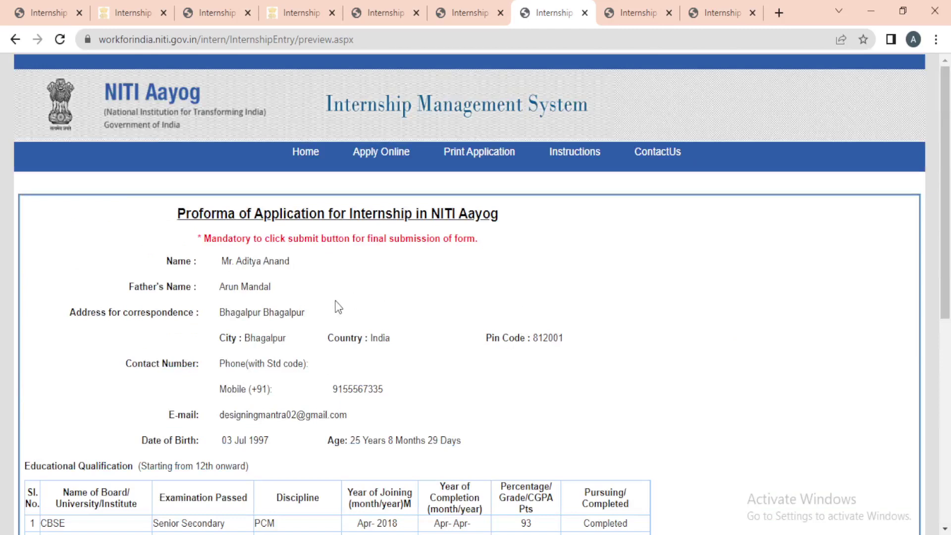
# - Go through the application preview down to the declaration and make the final submission of the form
pyautogui.scroll(-8, 346, 316)
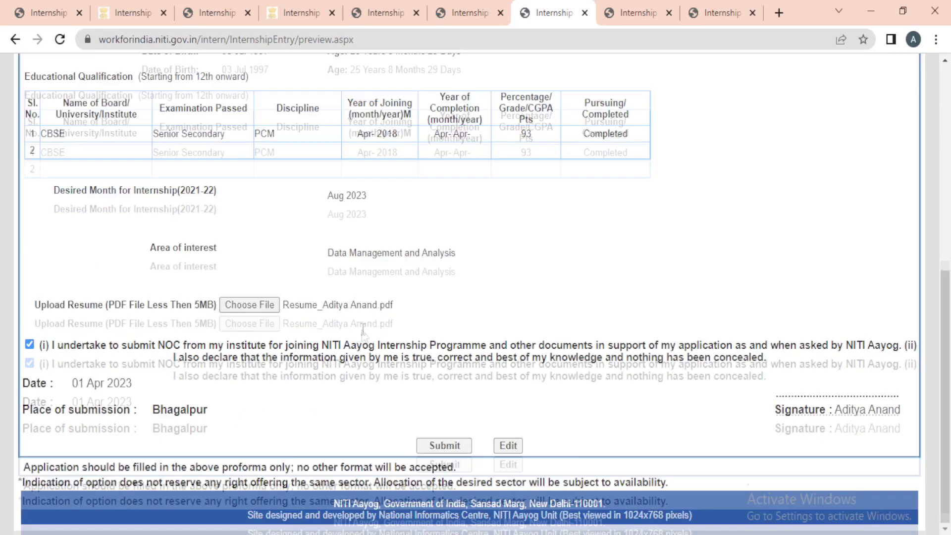
pyautogui.click(443, 445)
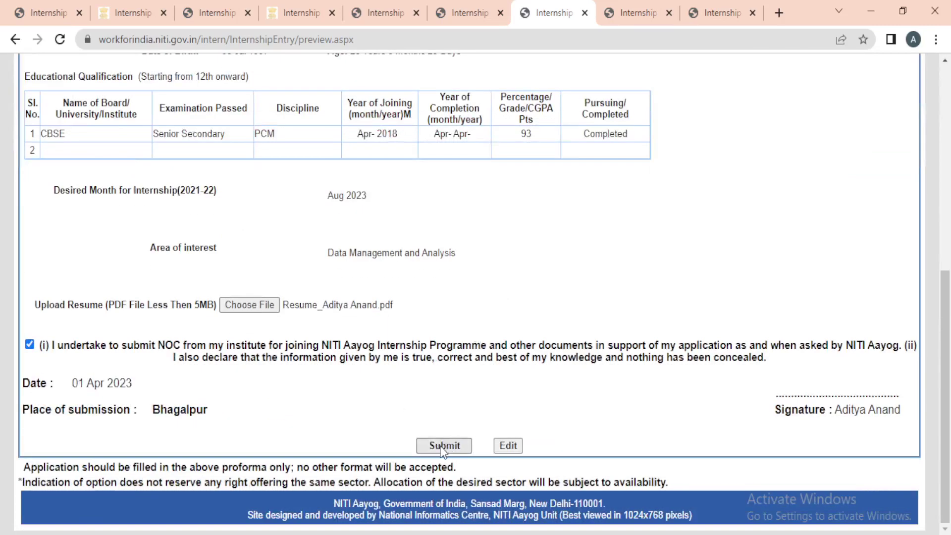
pyautogui.click(443, 445)
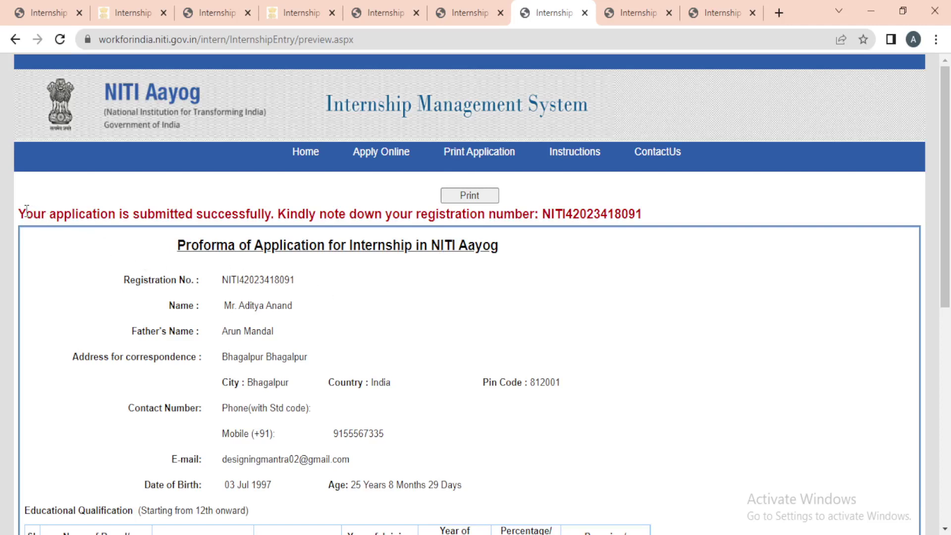
# - Highlight the registration number in the submission confirmation and review the submitted application with its uploaded resume
pyautogui.moveTo(24, 213); pyautogui.dragTo(651, 215)
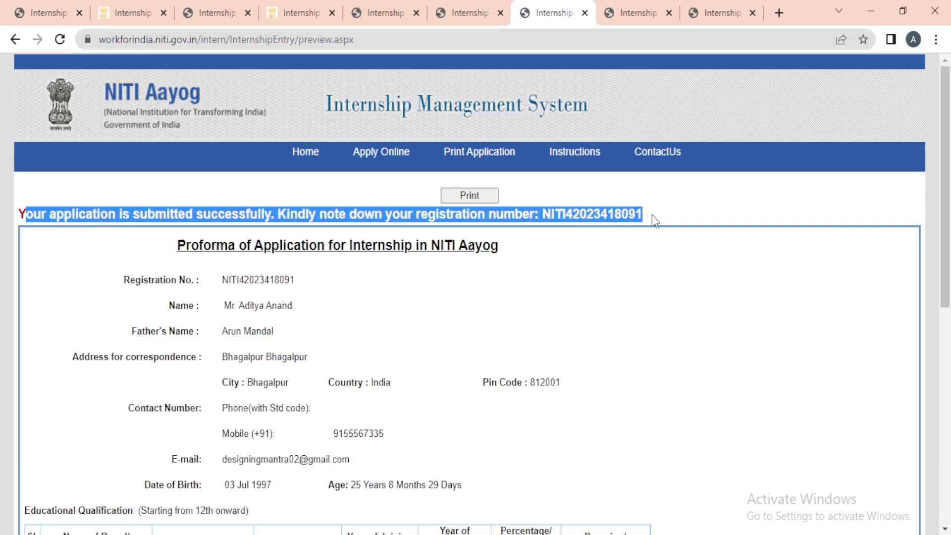
pyautogui.doubleClick(573, 216)
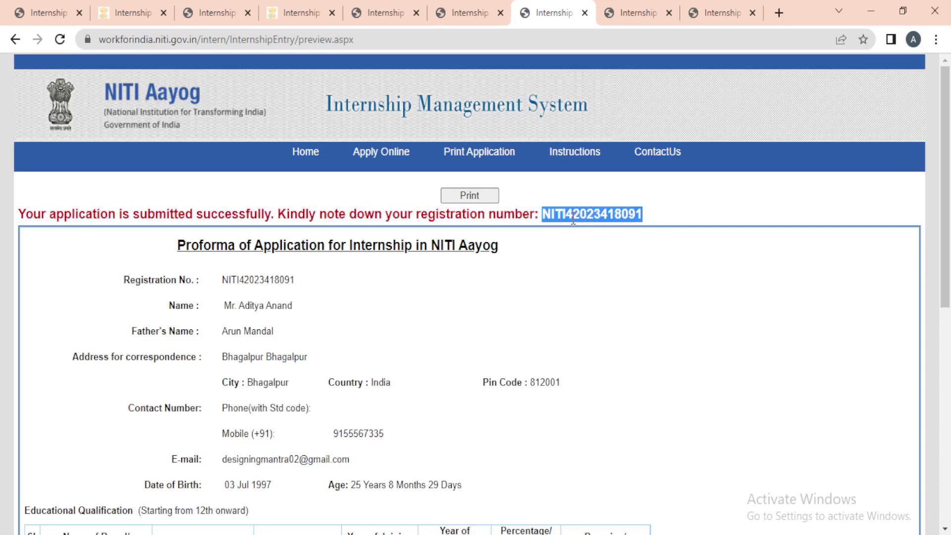
pyautogui.scroll(-9, 556, 269)
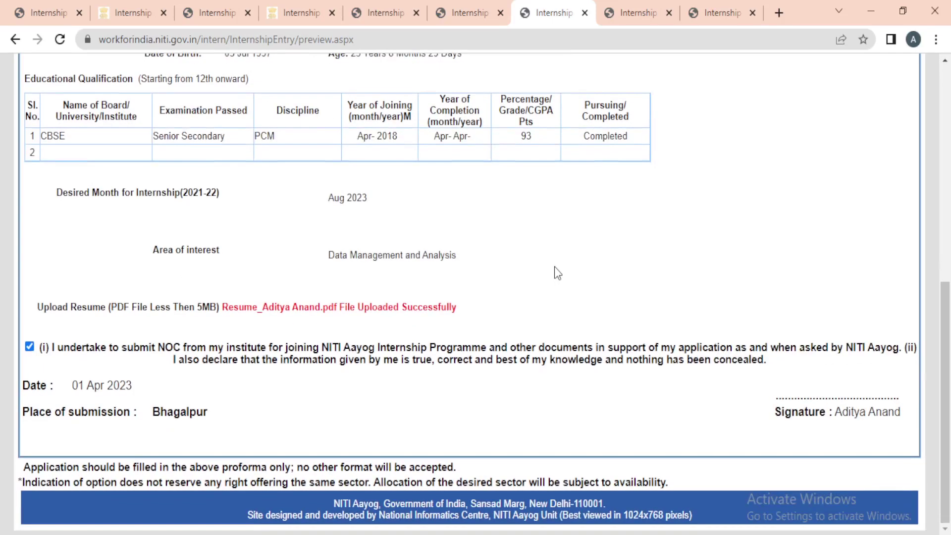
pyautogui.scroll(9, 554, 267)
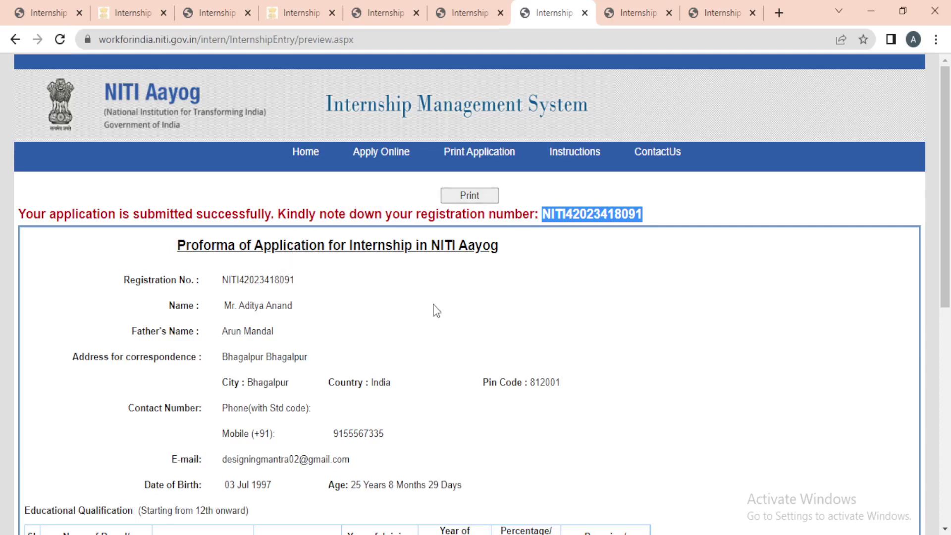
# - Open the application status tracker from the NITI Aayog internship page, accepting the redirect to the external site
pyautogui.scroll(8, 434, 310)
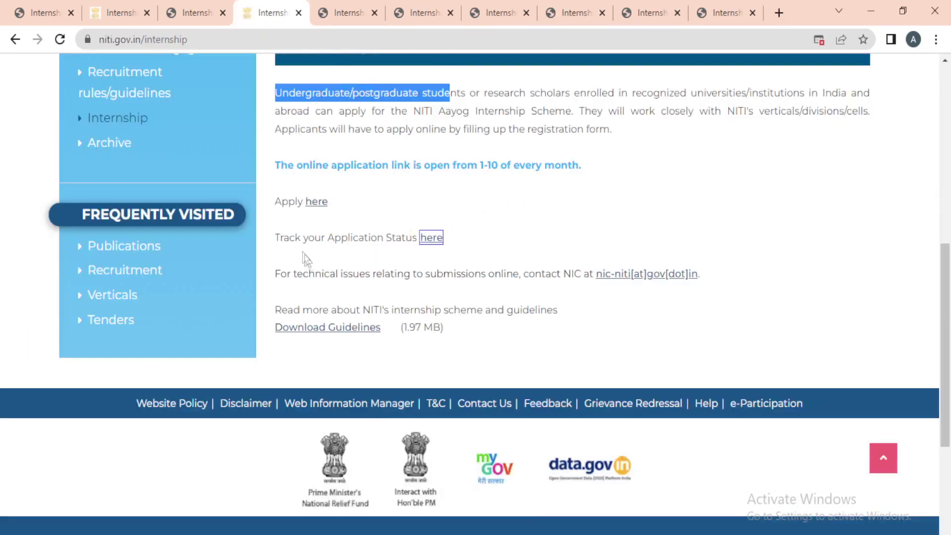
pyautogui.scroll(9, 360, 293)
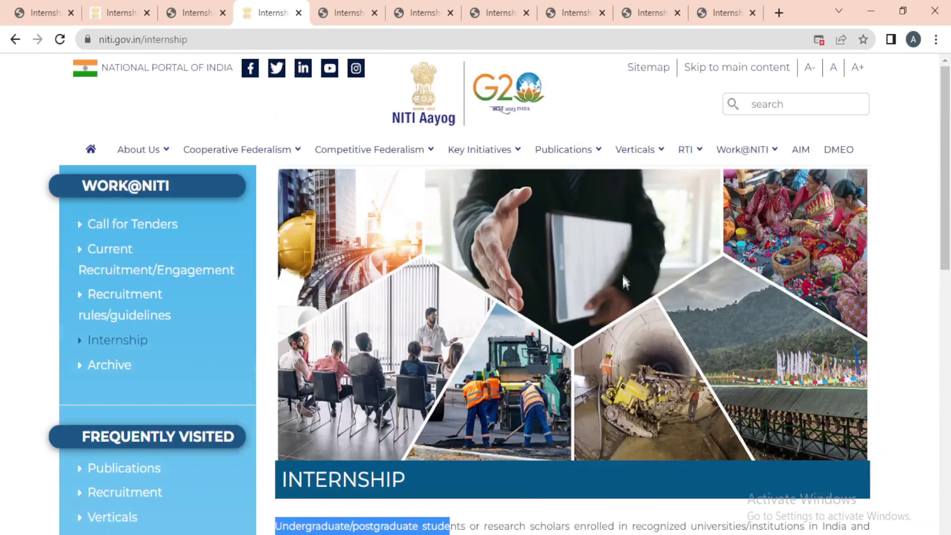
pyautogui.scroll(-9, 638, 255)
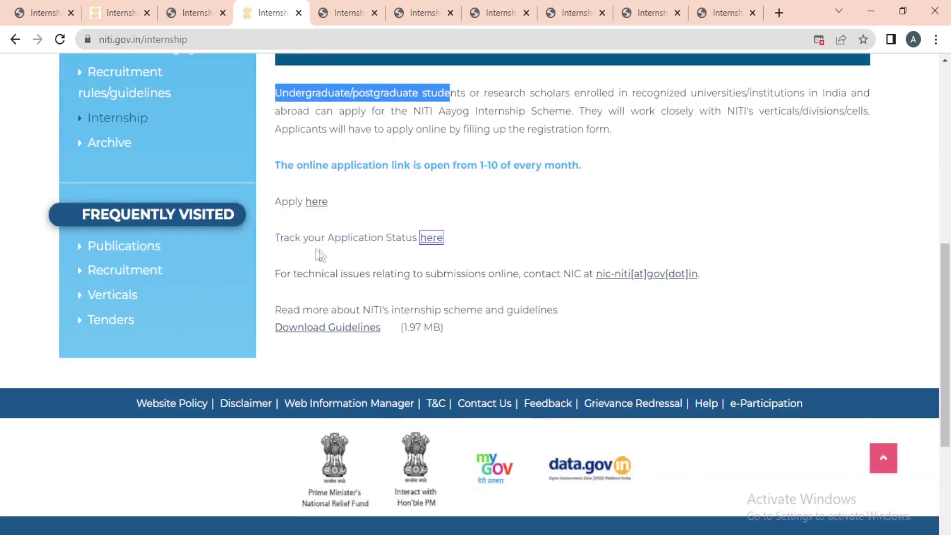
pyautogui.click(430, 239)
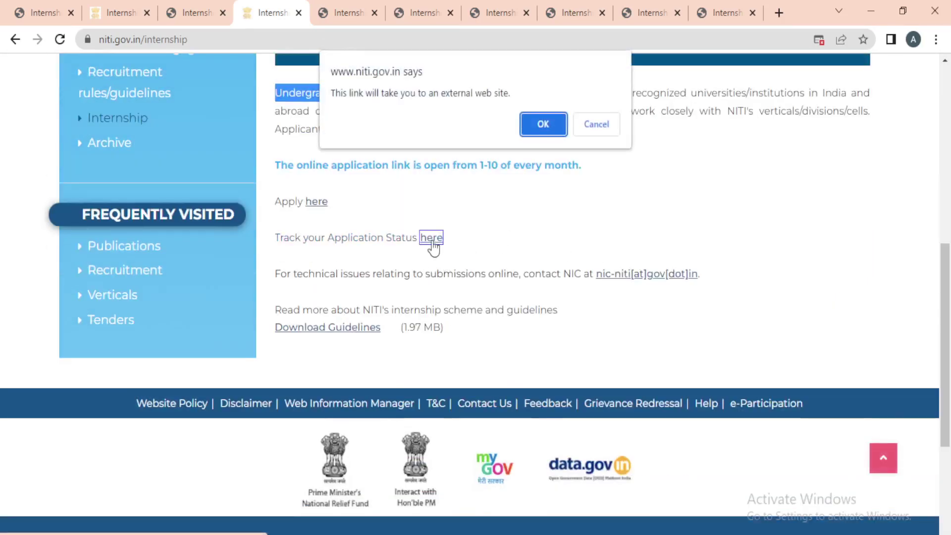
pyautogui.click(545, 123)
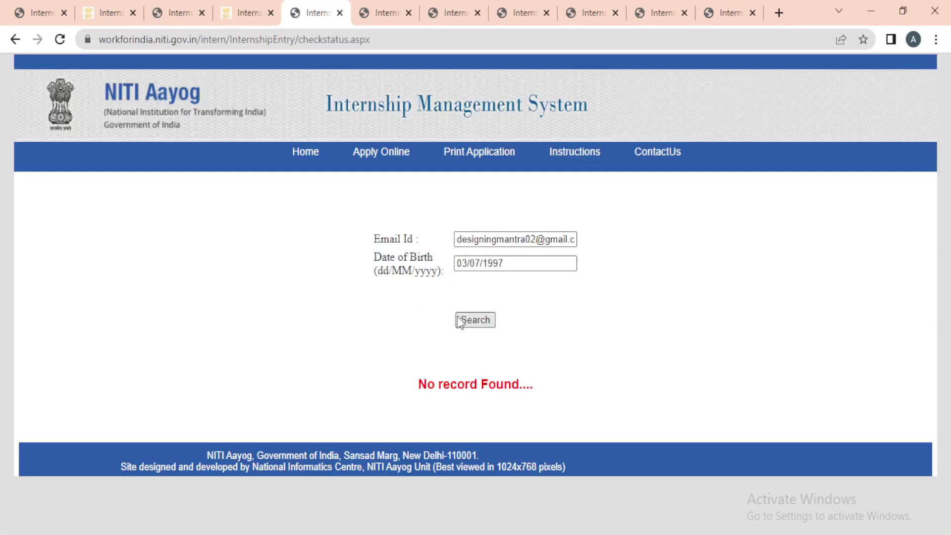
# - Open a blank online application form and try to preview it without filling in any fields
pyautogui.moveTo(661, 16)
pyautogui.click(387, 14)
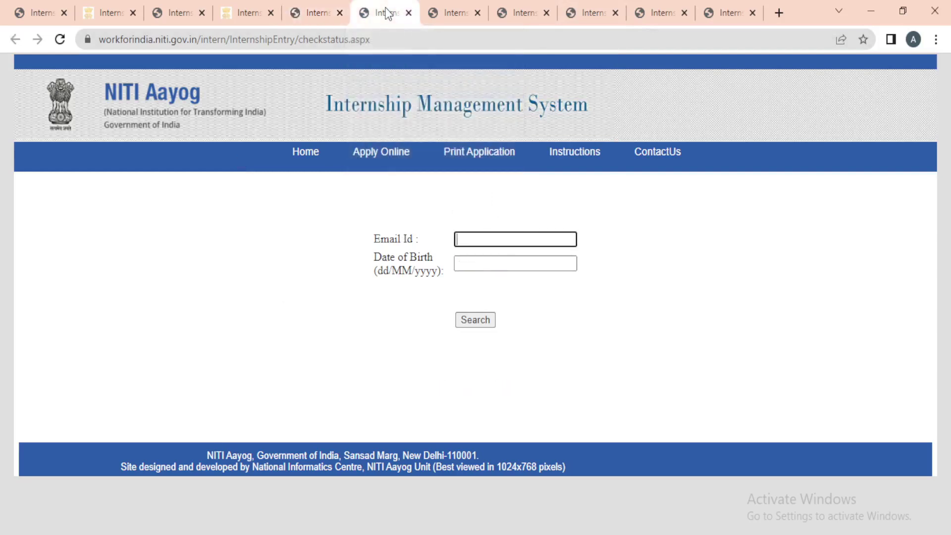
pyautogui.click(455, 16)
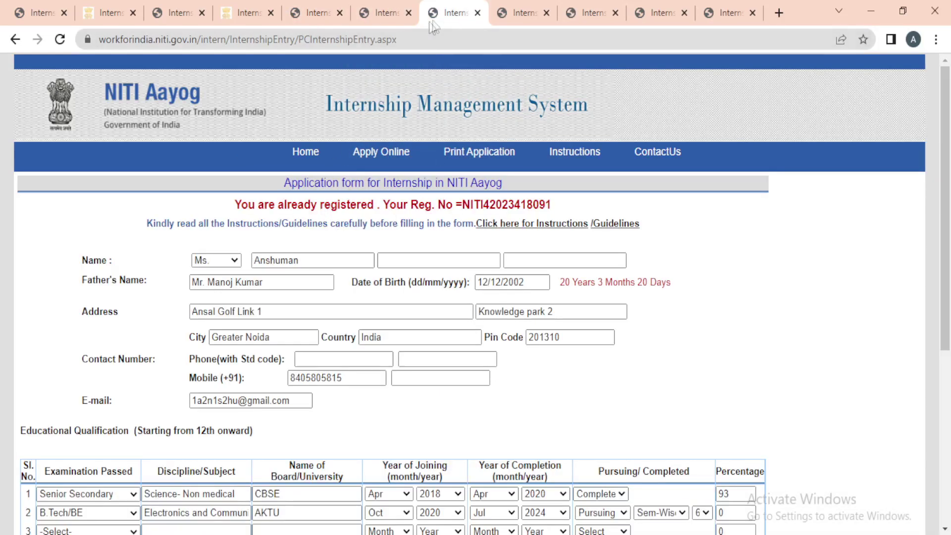
pyautogui.click(515, 12)
pyautogui.click(384, 153)
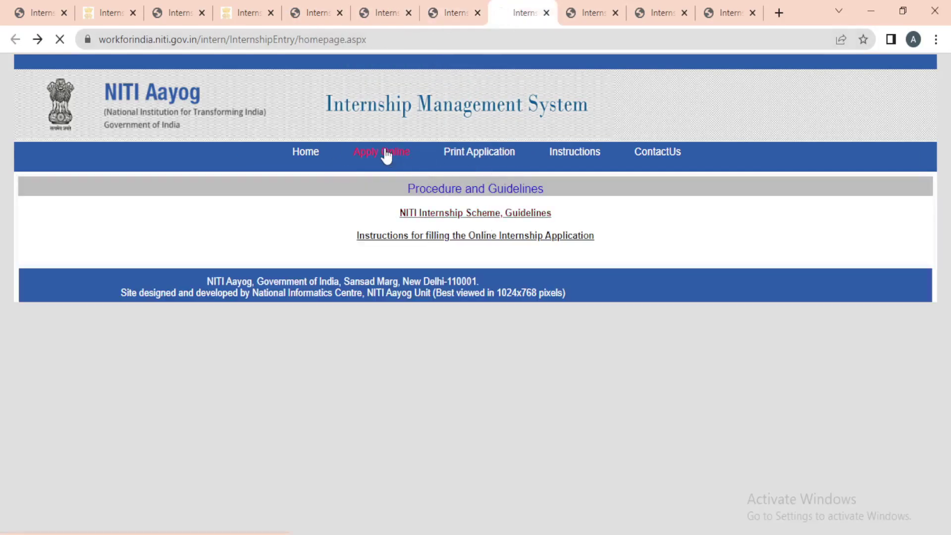
pyautogui.scroll(-5, 458, 248)
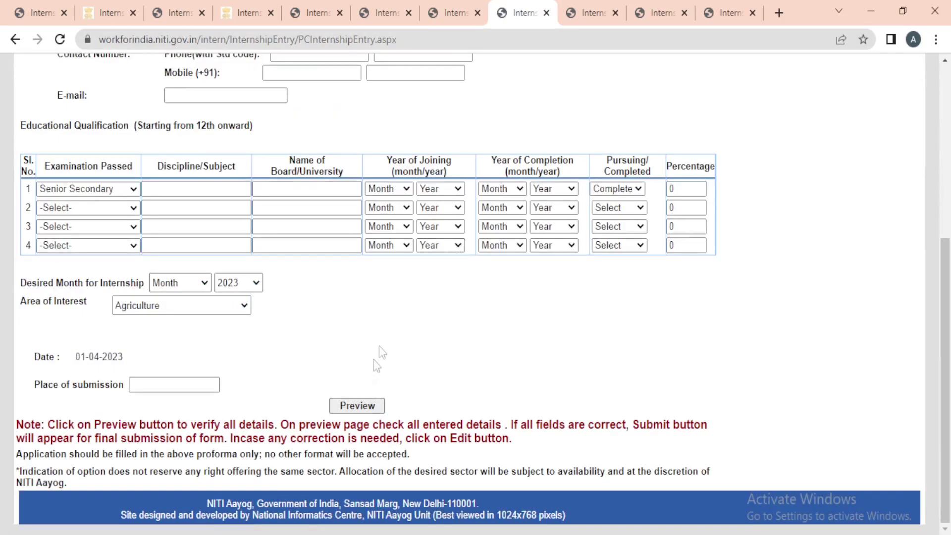
pyautogui.click(358, 405)
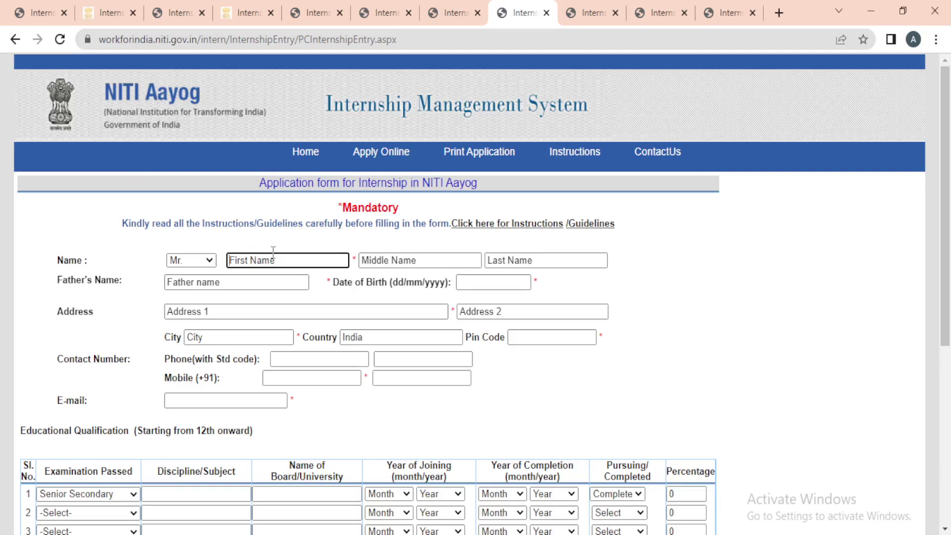
# - Return to the submitted application and review it from the registration number down to the declaration and place of submission
pyautogui.click(593, 1)
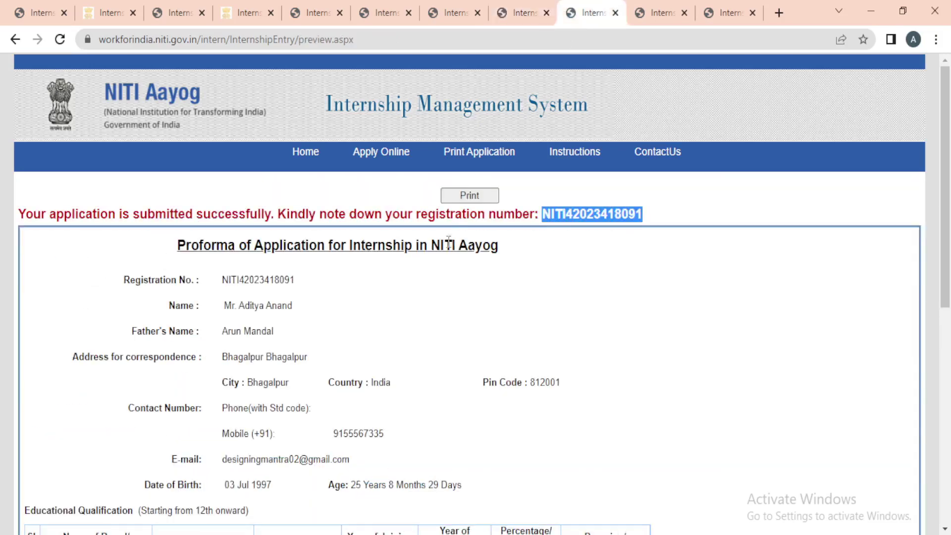
pyautogui.scroll(-7, 445, 228)
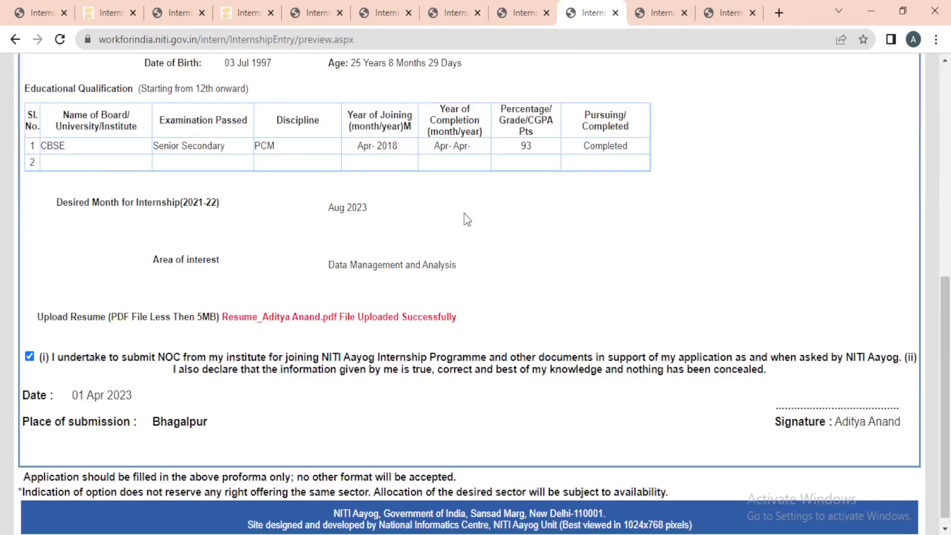
pyautogui.scroll(8, 517, 259)
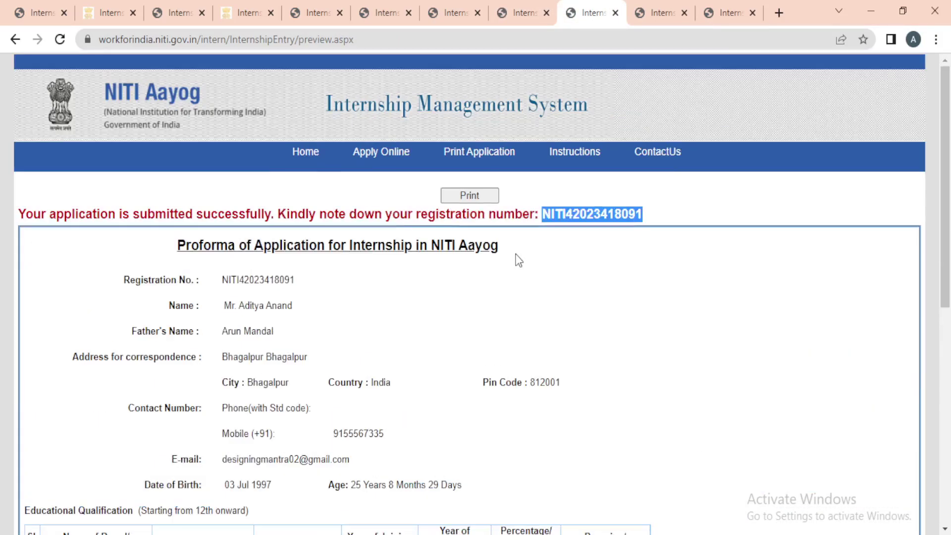